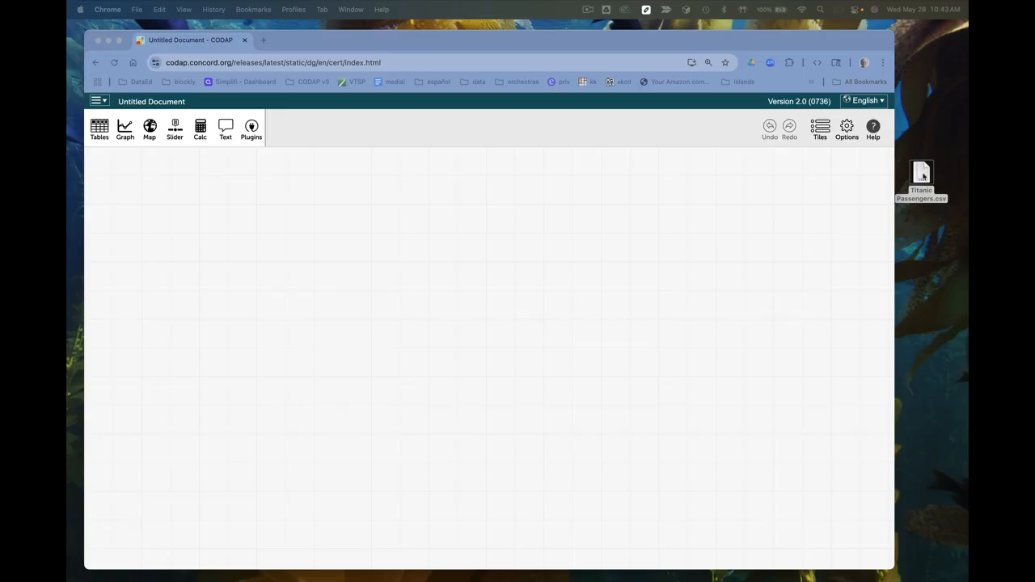
- Load Titanic Passengers.csv from the desktop into the empty document as a case table
{"action": "left_click_drag", "start_coordinate": [922, 176], "coordinate": [179, 192]}
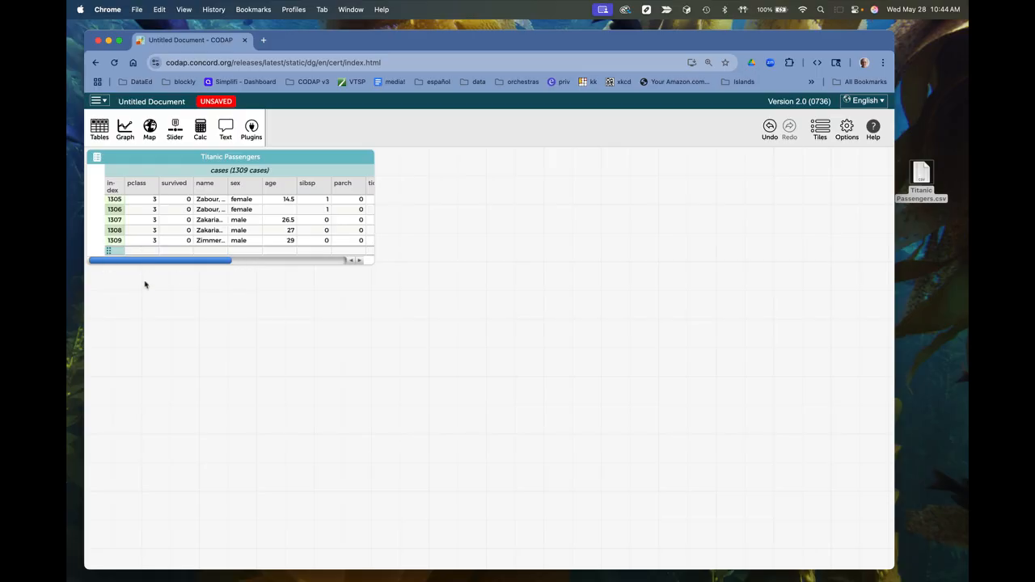
{"action": "left_click", "coordinate": [98, 100]}
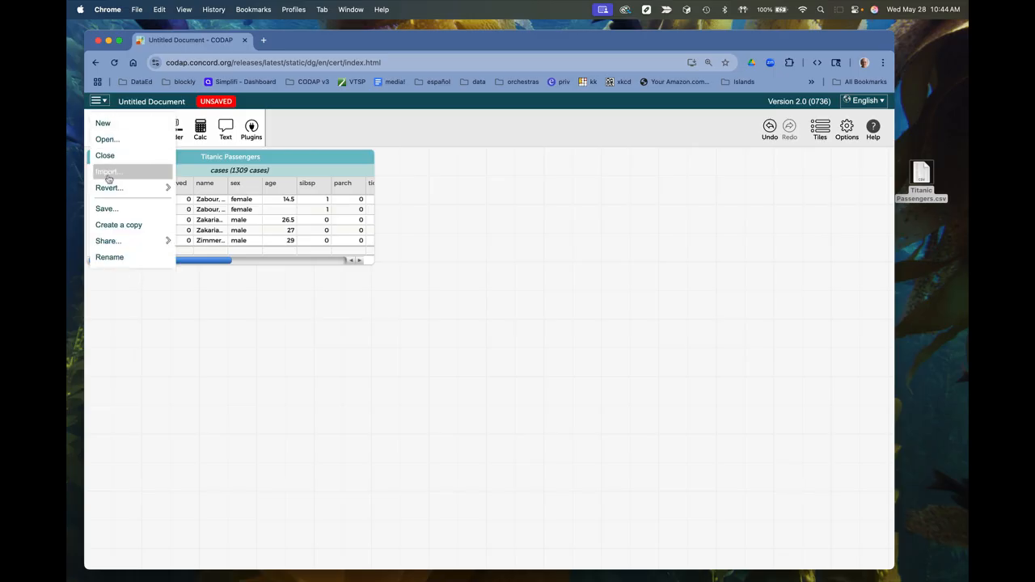
{"action": "left_click", "coordinate": [109, 175]}
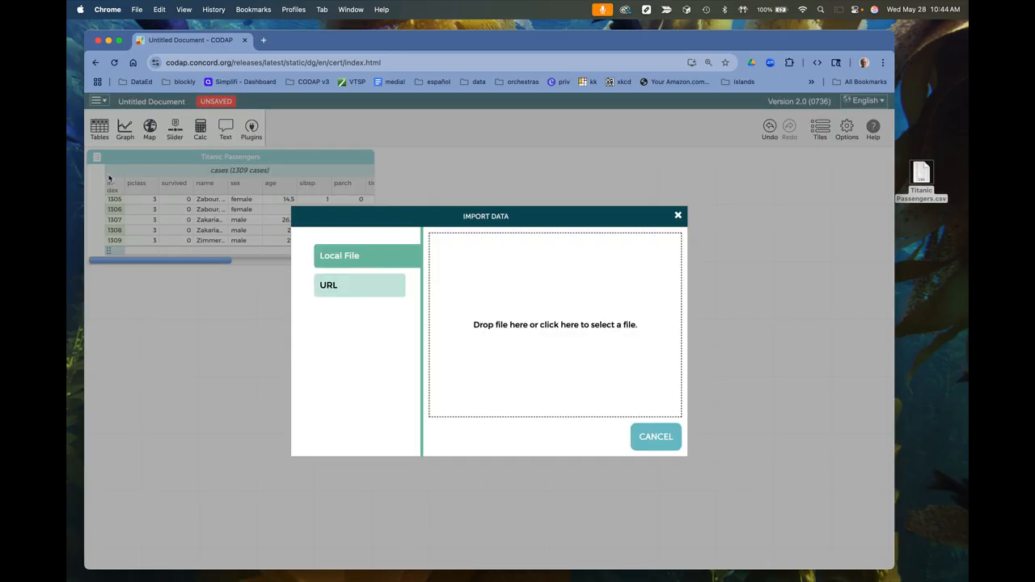
{"action": "left_click", "coordinate": [370, 293]}
{"action": "left_click", "coordinate": [443, 394]}
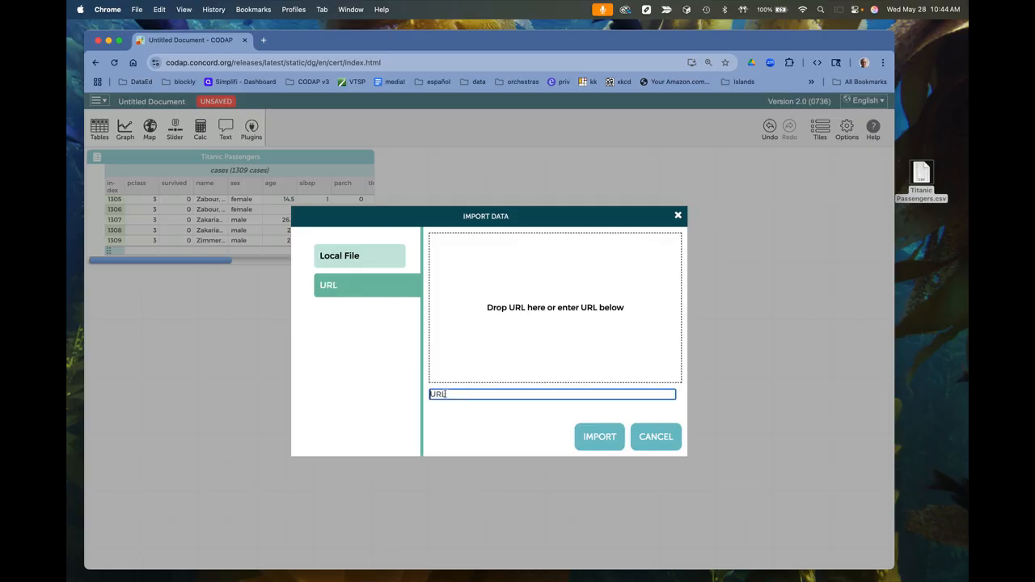
{"action": "type", "text": "https://codap.xyz/plugins/arbor/"}
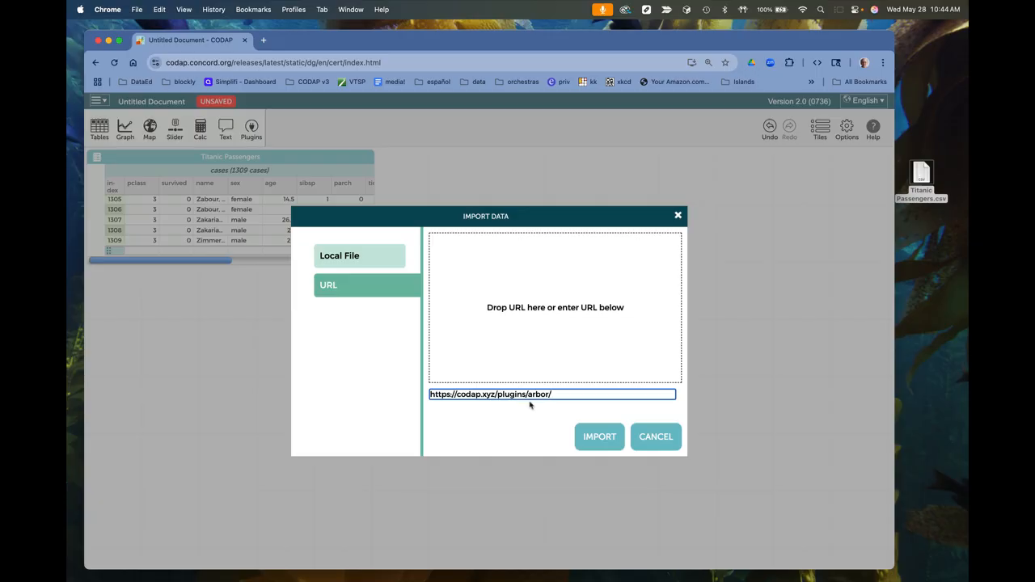
{"action": "left_click", "coordinate": [595, 437]}
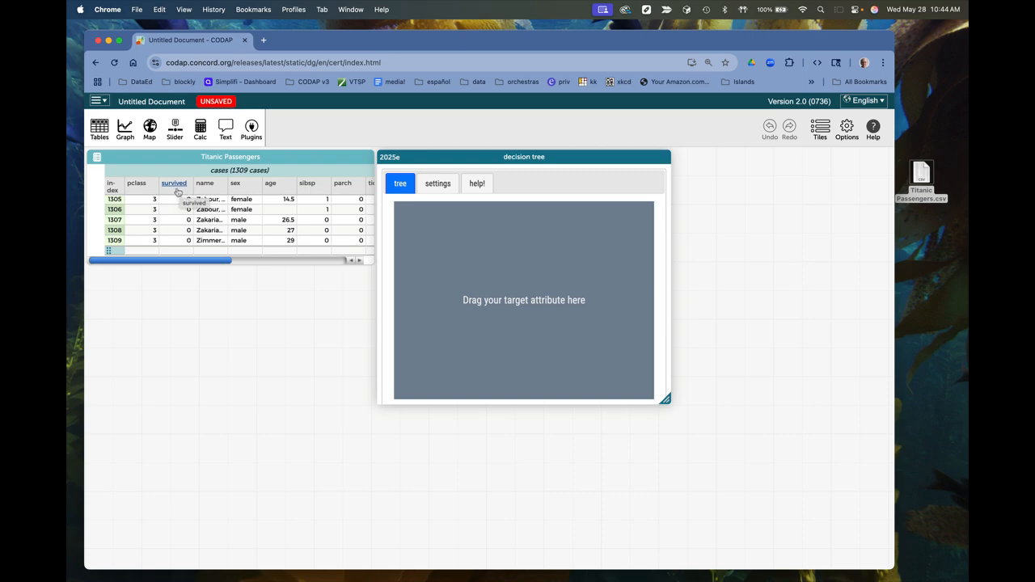
- Recode the survived values 1 as living and 0 as dead by temporarily grouping the passenger cases by survived
{"action": "left_click_drag", "start_coordinate": [178, 191], "coordinate": [98, 188]}
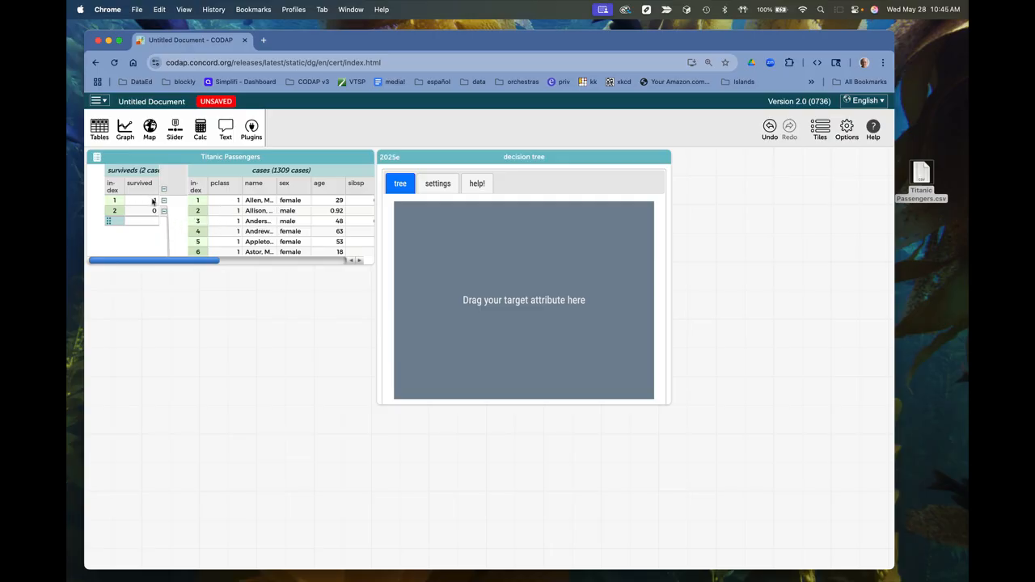
{"action": "double_click", "coordinate": [153, 200]}
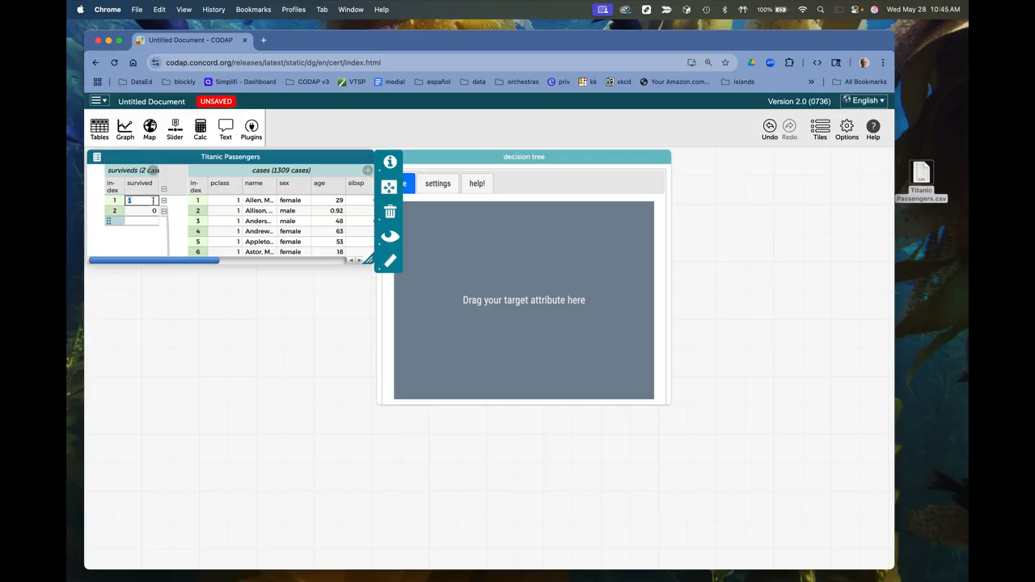
{"action": "type", "text": "living"}
{"action": "key", "text": "Return"}
{"action": "type", "text": "dead"}
{"action": "key", "text": "Return"}
{"action": "left_click_drag", "start_coordinate": [139, 188], "coordinate": [241, 192]}
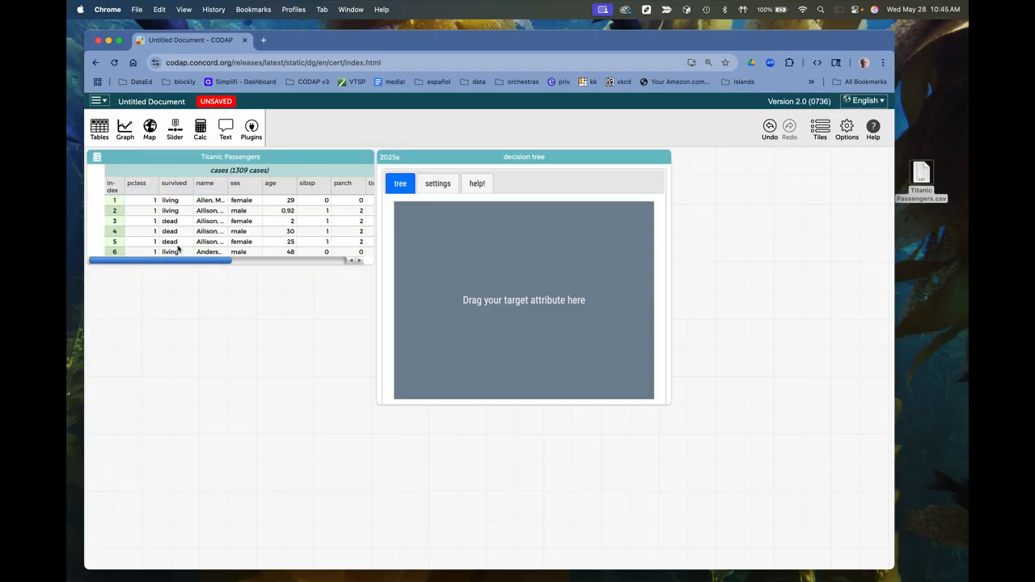
- Set survived as the target attribute of the decision tree
{"action": "left_click_drag", "start_coordinate": [177, 190], "coordinate": [506, 242]}
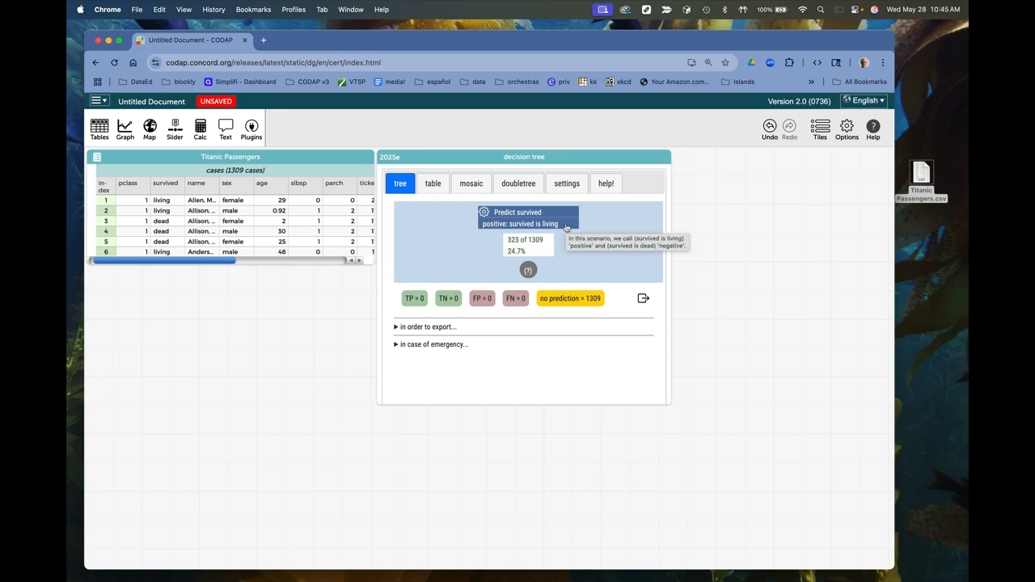
- Swap the target's left and right branches so that dead is the positive outcome
{"action": "left_click", "coordinate": [485, 211]}
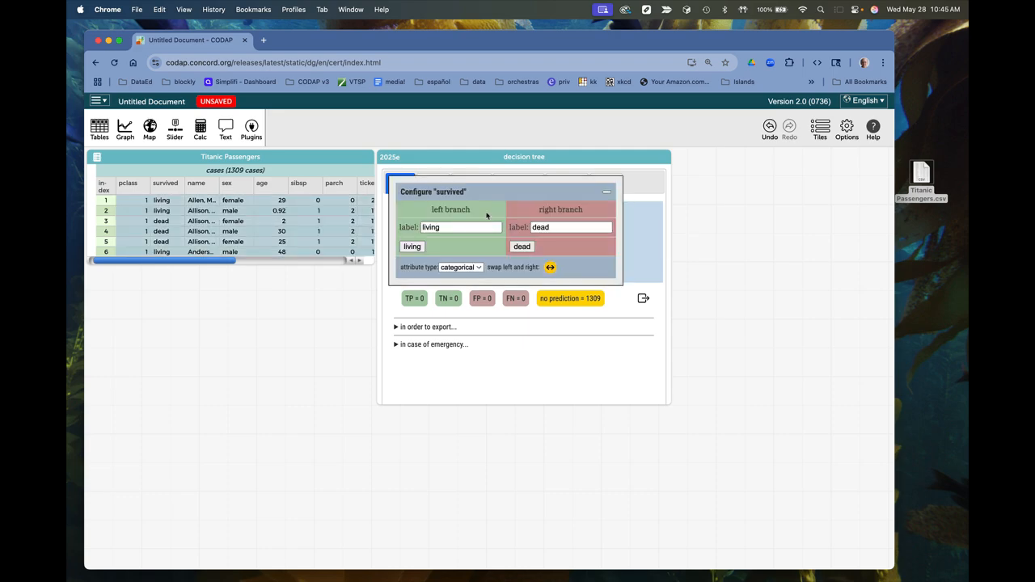
{"action": "left_click", "coordinate": [549, 268]}
{"action": "left_click", "coordinate": [607, 194]}
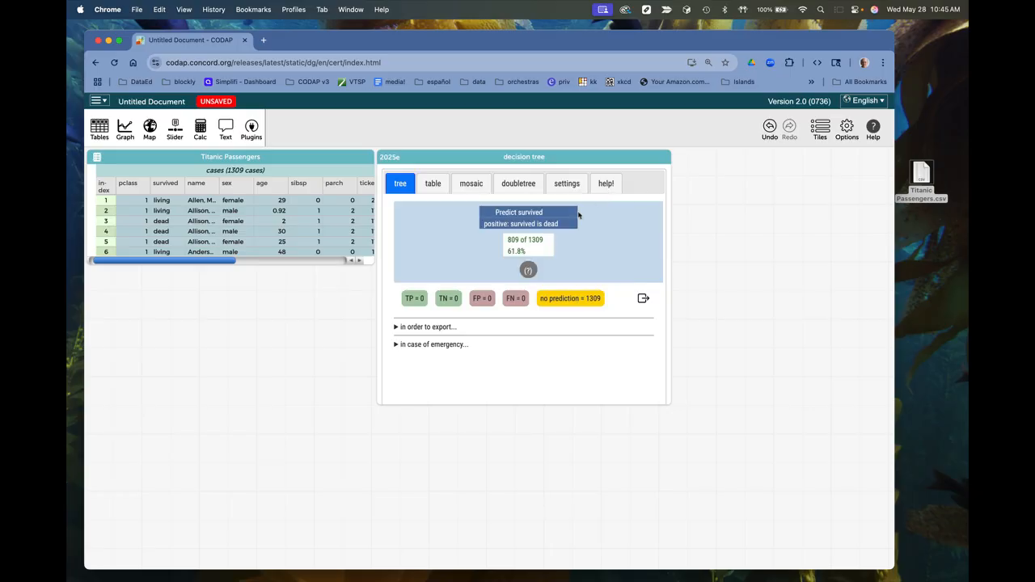
- Swap the survived branches back so that living is the positive outcome
{"action": "left_click", "coordinate": [485, 214]}
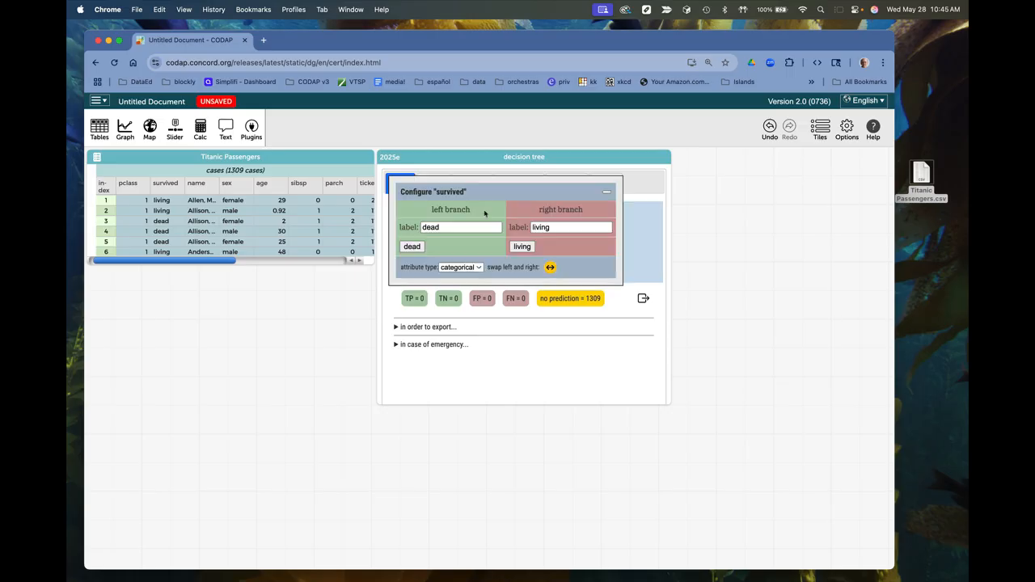
{"action": "left_click", "coordinate": [549, 268]}
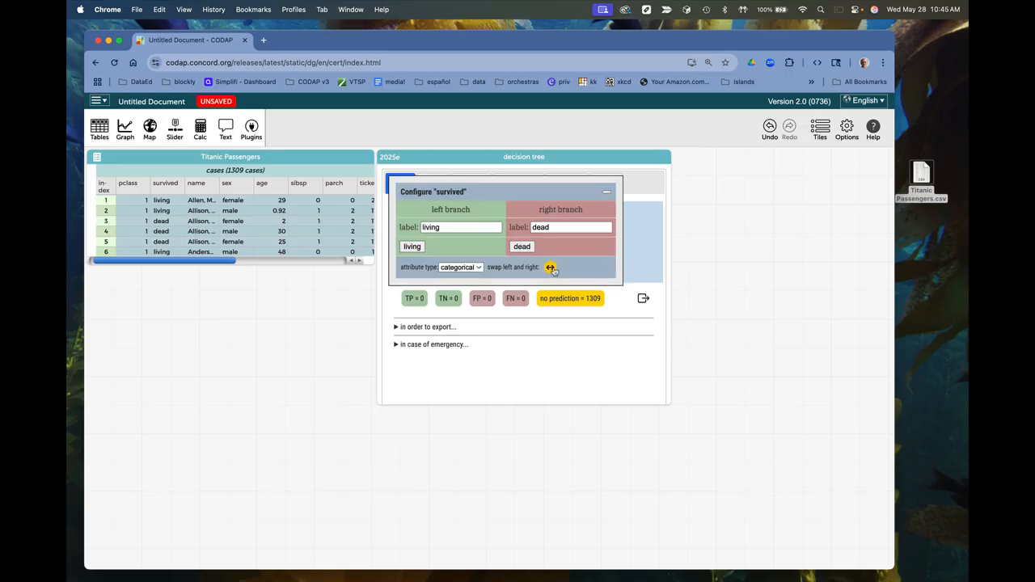
{"action": "left_click", "coordinate": [607, 192]}
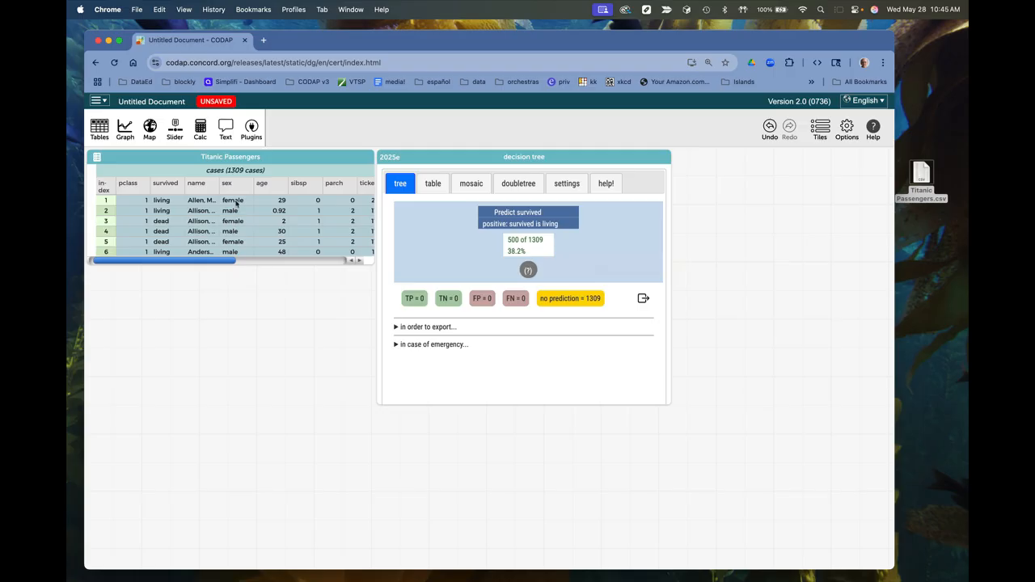
- Split the decision tree by sex, predicting living for the female branch and dead for the male branch
{"action": "left_click_drag", "start_coordinate": [238, 188], "coordinate": [535, 250]}
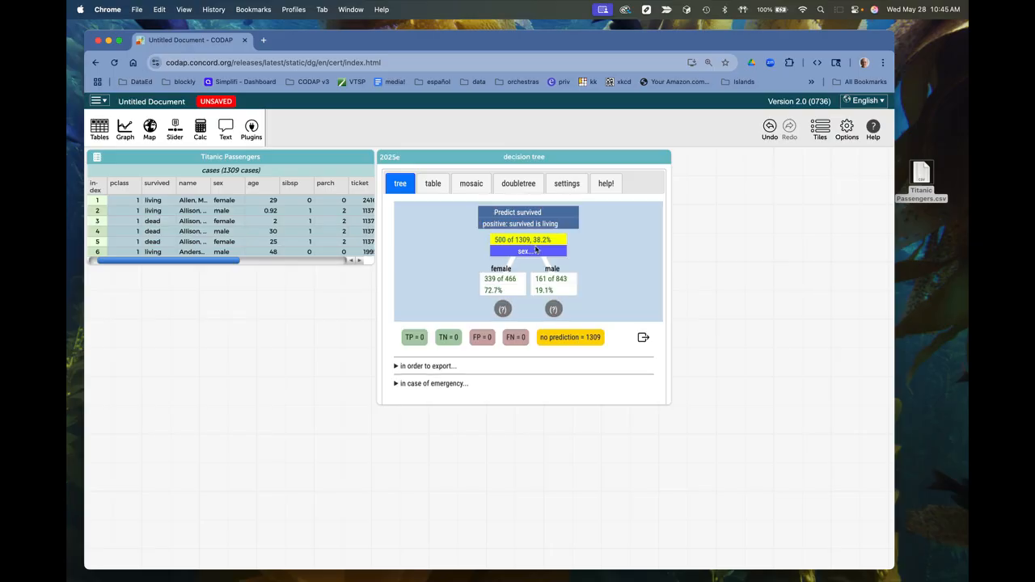
{"action": "left_click", "coordinate": [502, 309]}
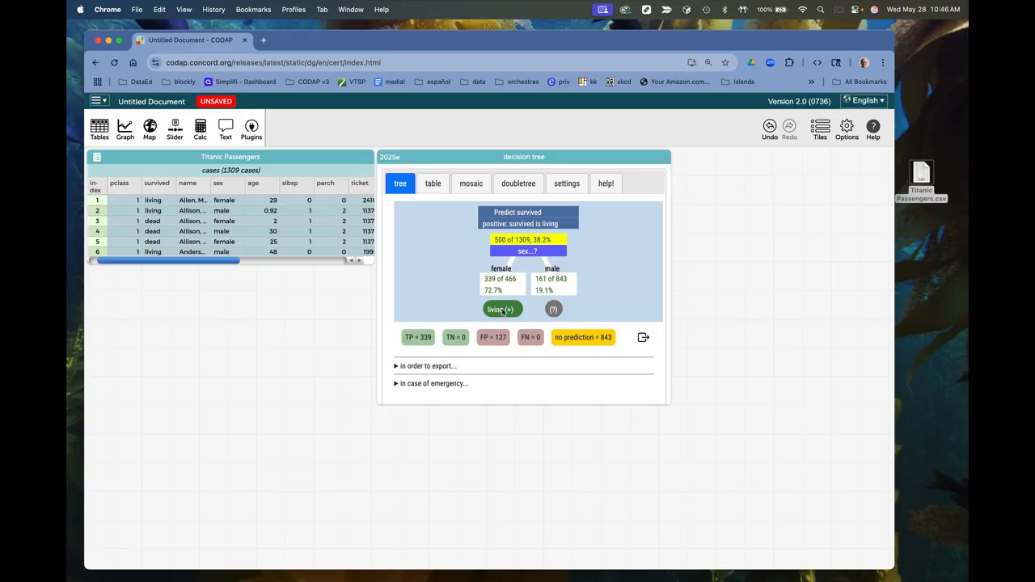
{"action": "left_click", "coordinate": [553, 308]}
{"action": "left_click", "coordinate": [553, 309]}
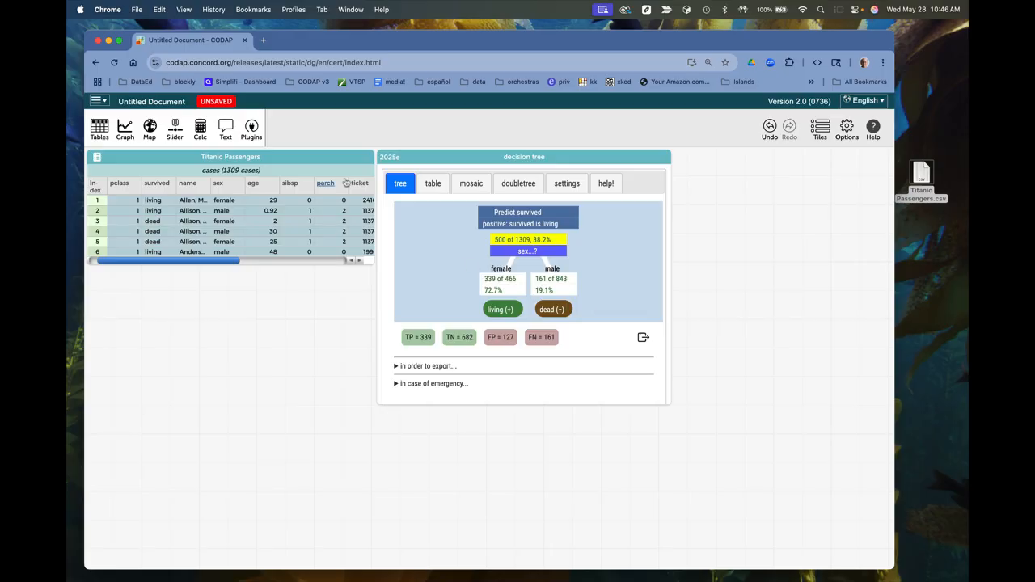
- Add the Choosy data-moves plugin and look over its attribute and case-tagging options
{"action": "left_click", "coordinate": [254, 127]}
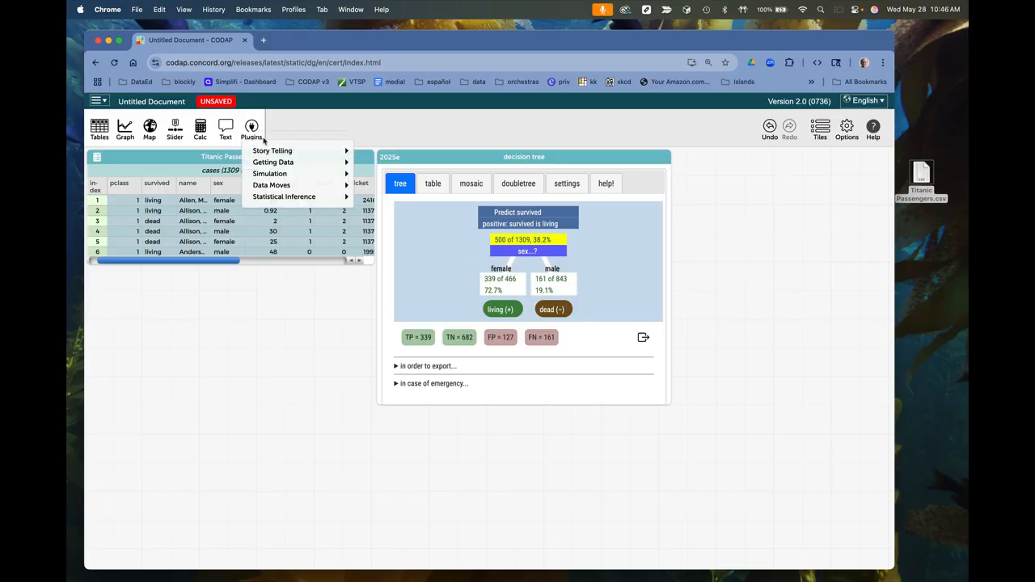
{"action": "mouse_move", "coordinate": [278, 187]}
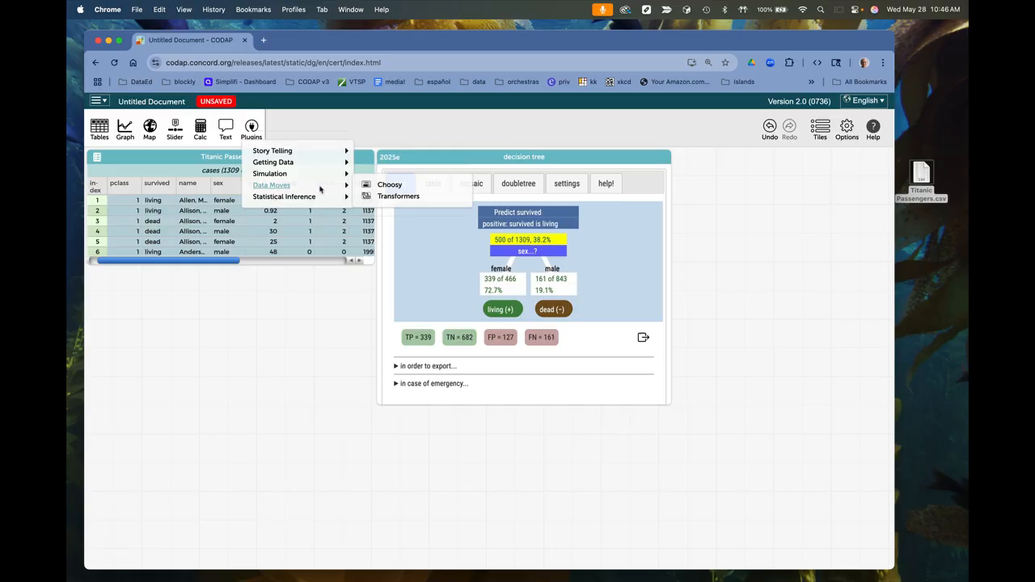
{"action": "left_click", "coordinate": [391, 186]}
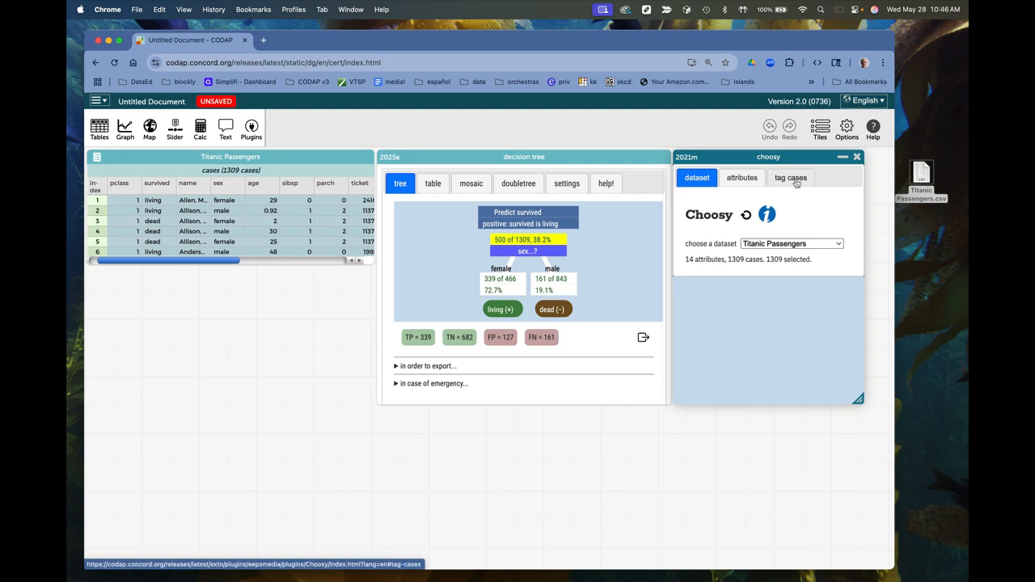
{"action": "left_click", "coordinate": [739, 183]}
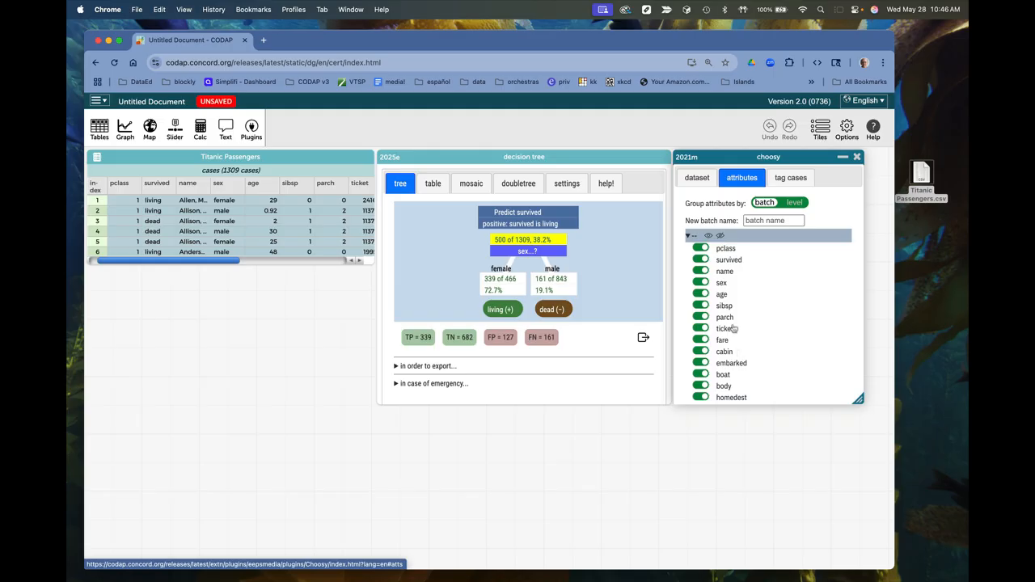
{"action": "left_click", "coordinate": [796, 176]}
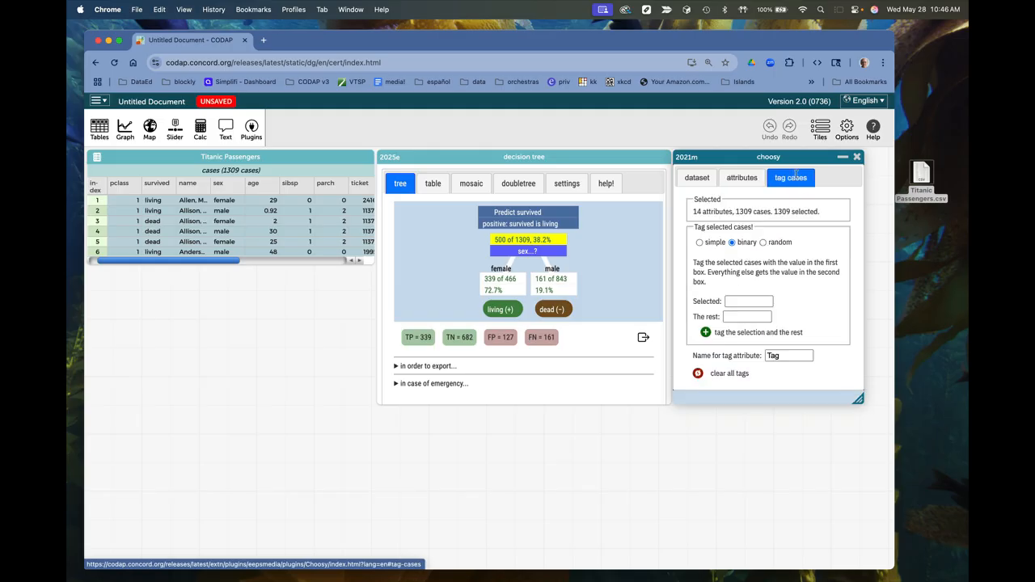
{"action": "left_click", "coordinate": [697, 178]}
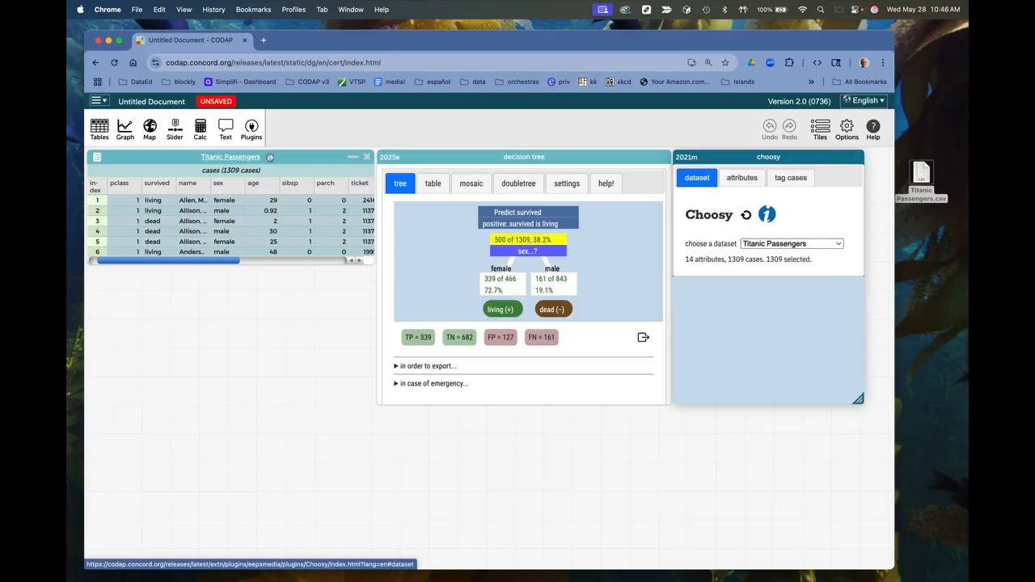
- Randomly tag 30% of the cases as test and the rest as training in an attribute named Tag
{"action": "left_click", "coordinate": [800, 179]}
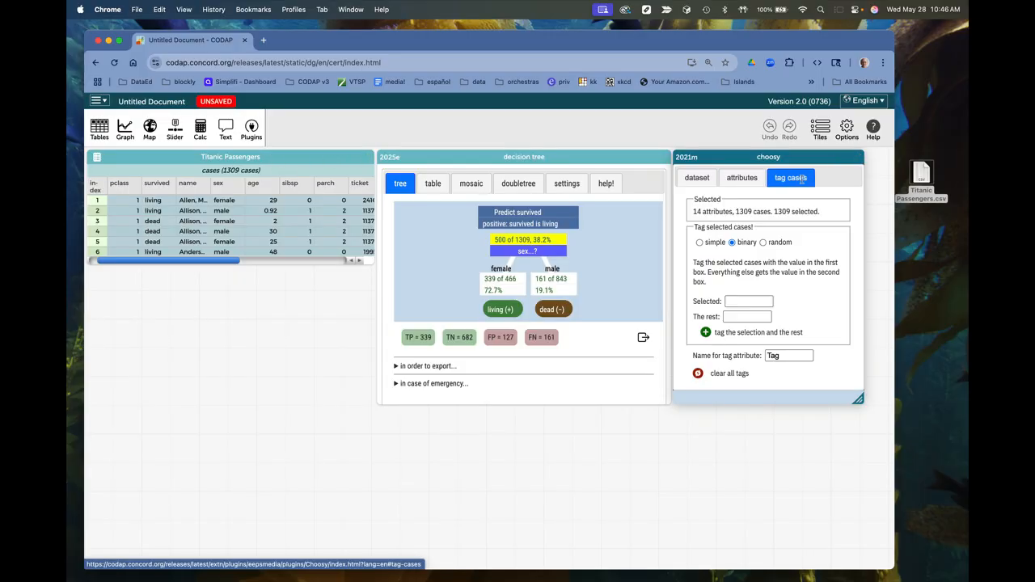
{"action": "left_click", "coordinate": [763, 243]}
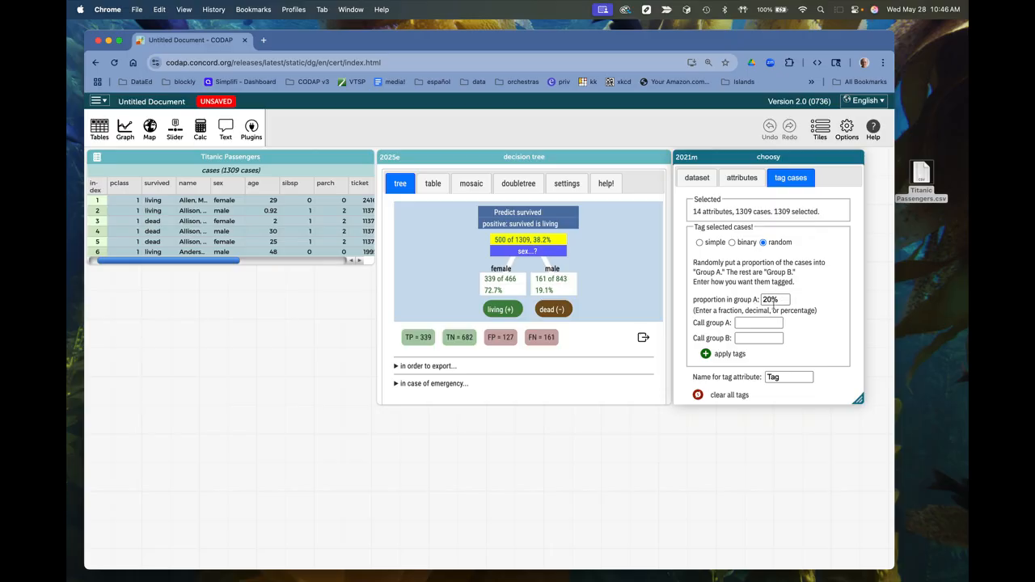
{"action": "left_click", "coordinate": [770, 300]}
{"action": "key", "text": "BackSpace"}
{"action": "type", "text": "3"}
{"action": "left_click", "coordinate": [770, 322]}
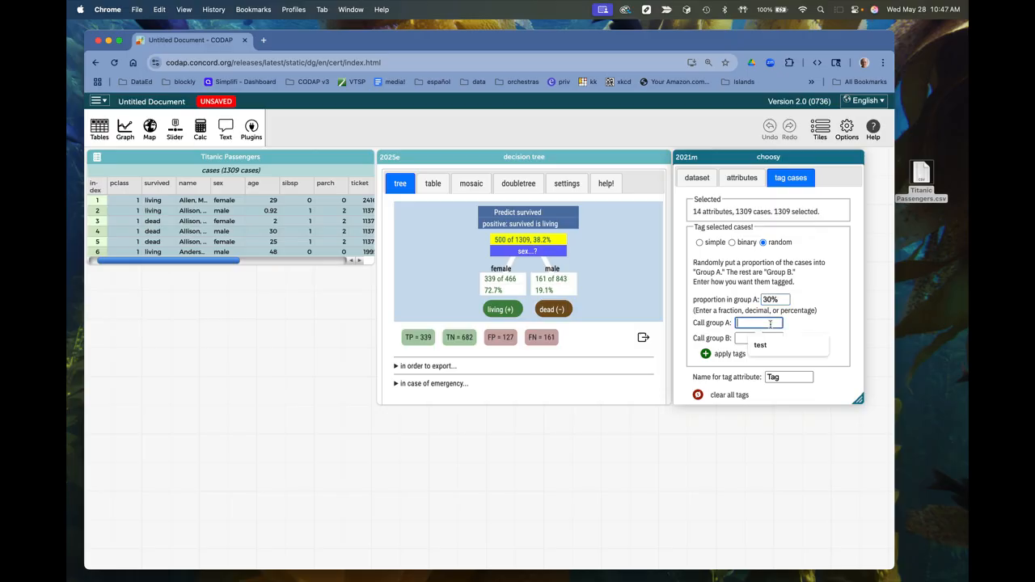
{"action": "type", "text": "test"}
{"action": "key", "text": "Tab"}
{"action": "type", "text": "training"}
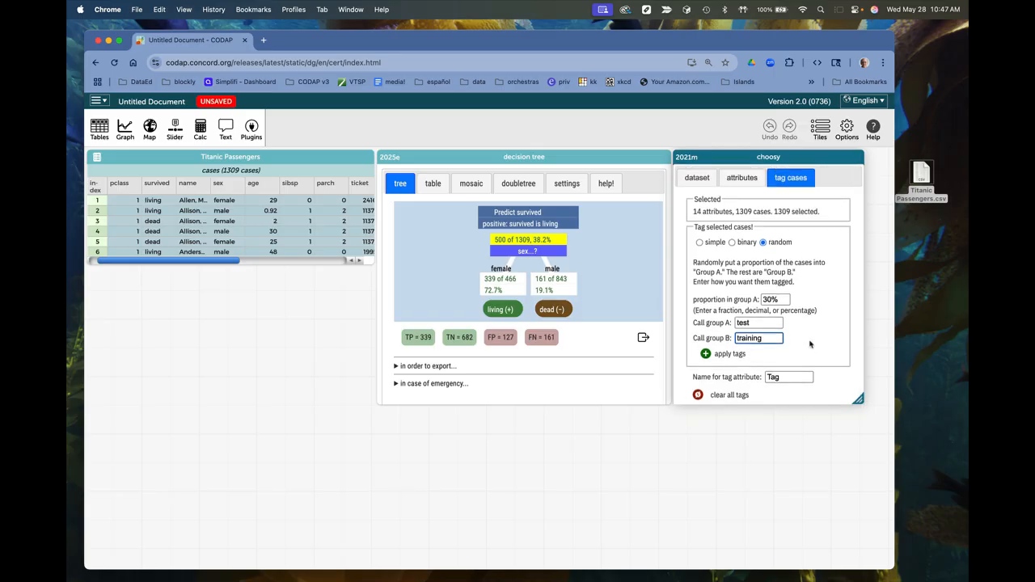
{"action": "left_click", "coordinate": [706, 355]}
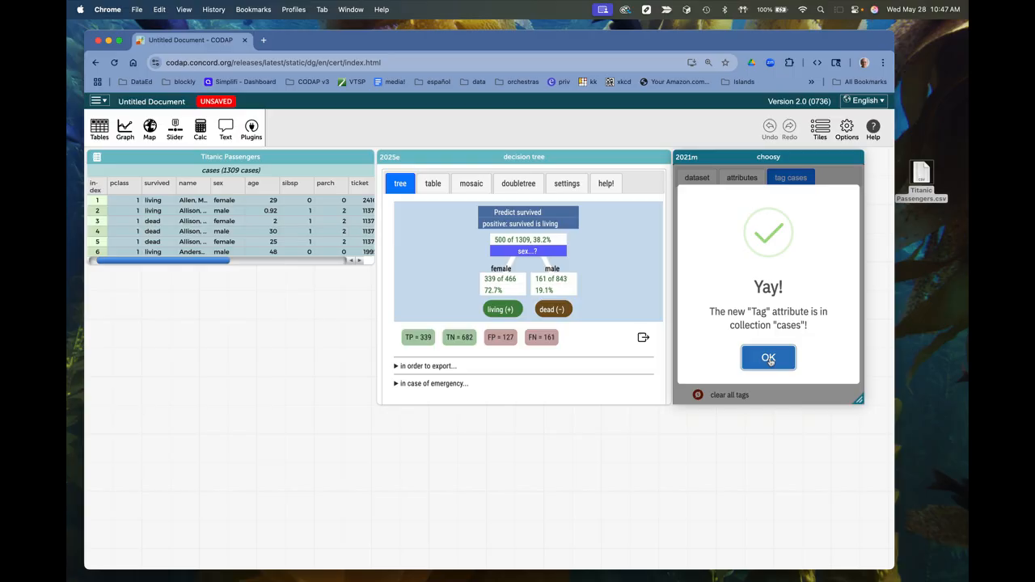
{"action": "left_click", "coordinate": [769, 358]}
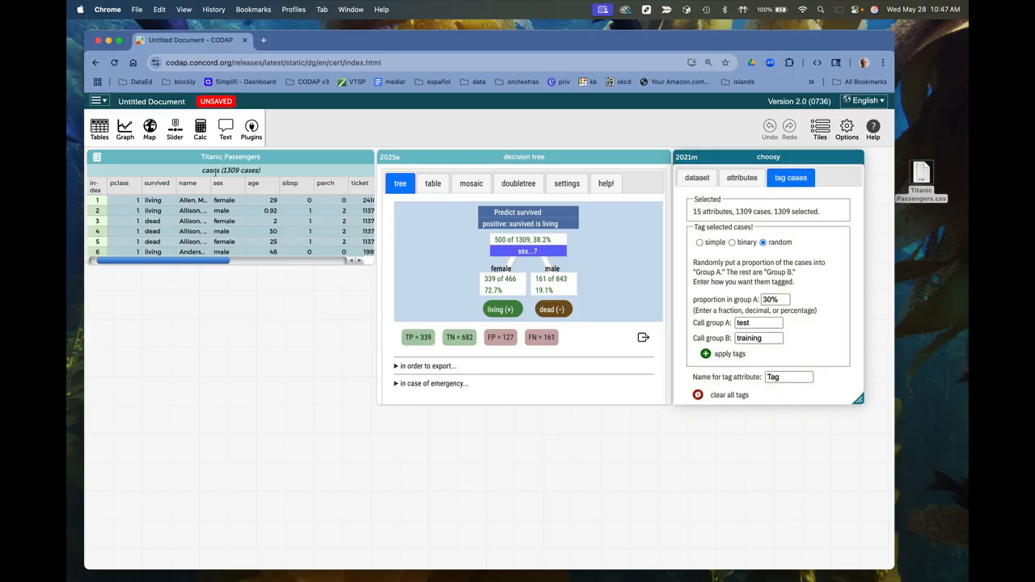
- Group the passenger cases by Tag and resize the table so it fits beside the decision tree
{"action": "left_click_drag", "start_coordinate": [226, 261], "coordinate": [349, 268]}
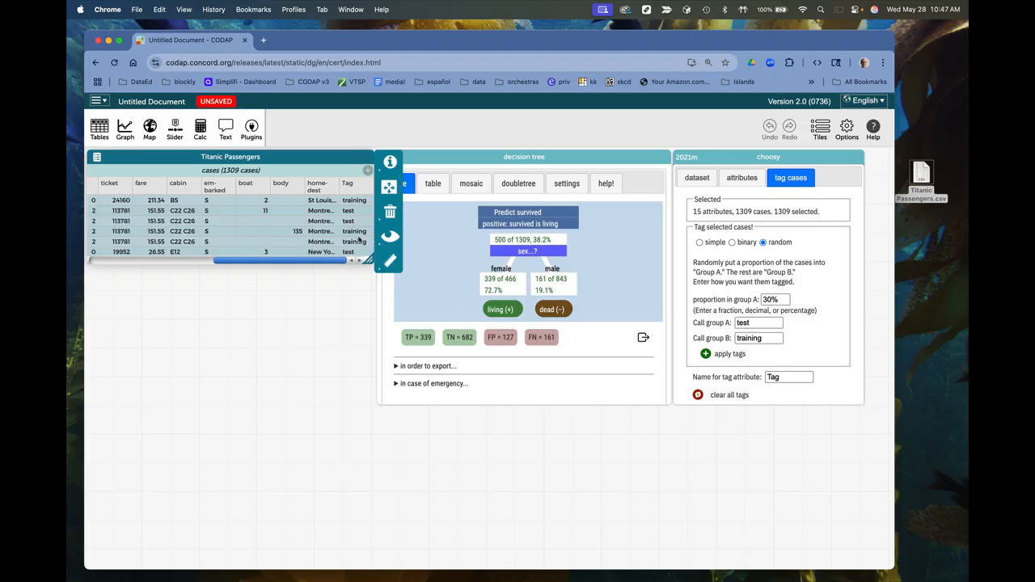
{"action": "left_click_drag", "start_coordinate": [367, 259], "coordinate": [574, 263]}
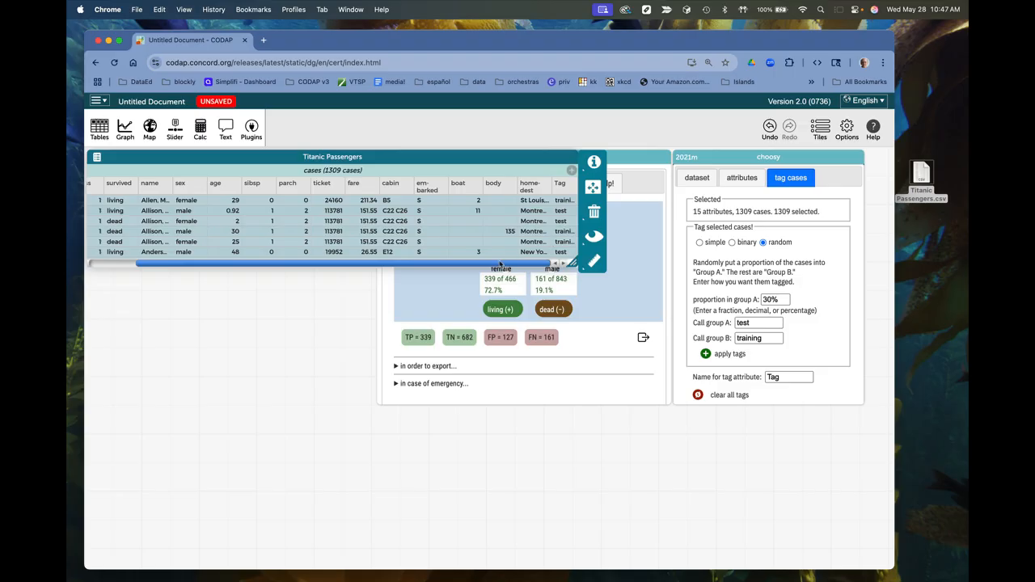
{"action": "left_click_drag", "start_coordinate": [559, 195], "coordinate": [95, 197]}
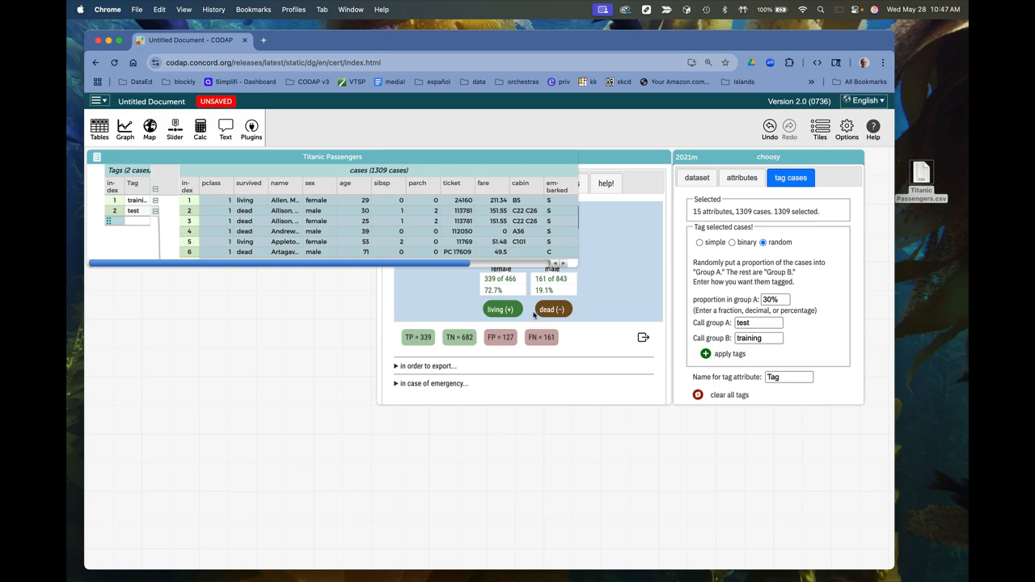
{"action": "left_click_drag", "start_coordinate": [577, 265], "coordinate": [335, 312]}
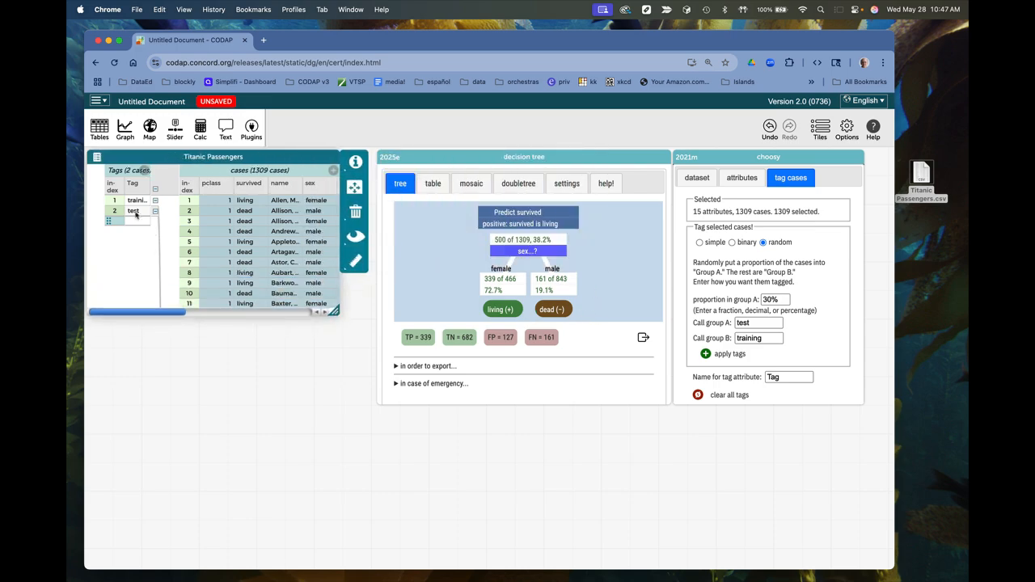
- Set aside the passenger cases tagged test so the decision tree uses only the training cases
{"action": "left_click", "coordinate": [136, 212]}
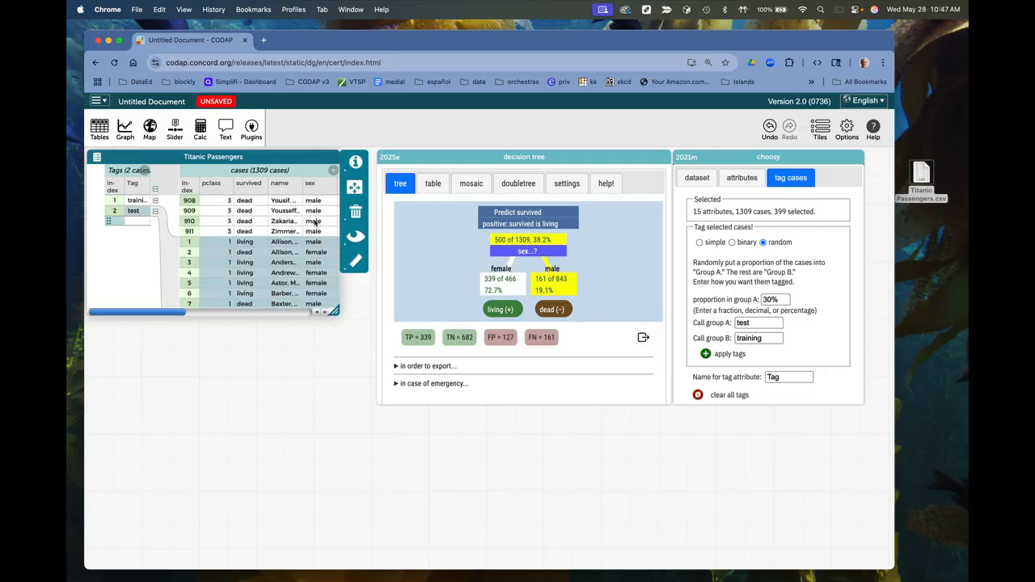
{"action": "left_click", "coordinate": [357, 239]}
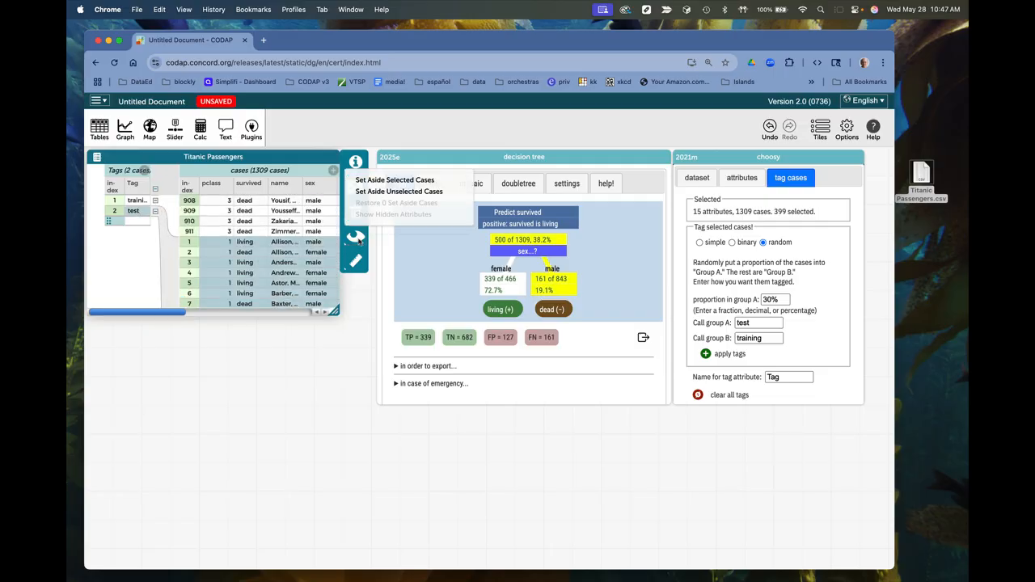
{"action": "left_click", "coordinate": [397, 182]}
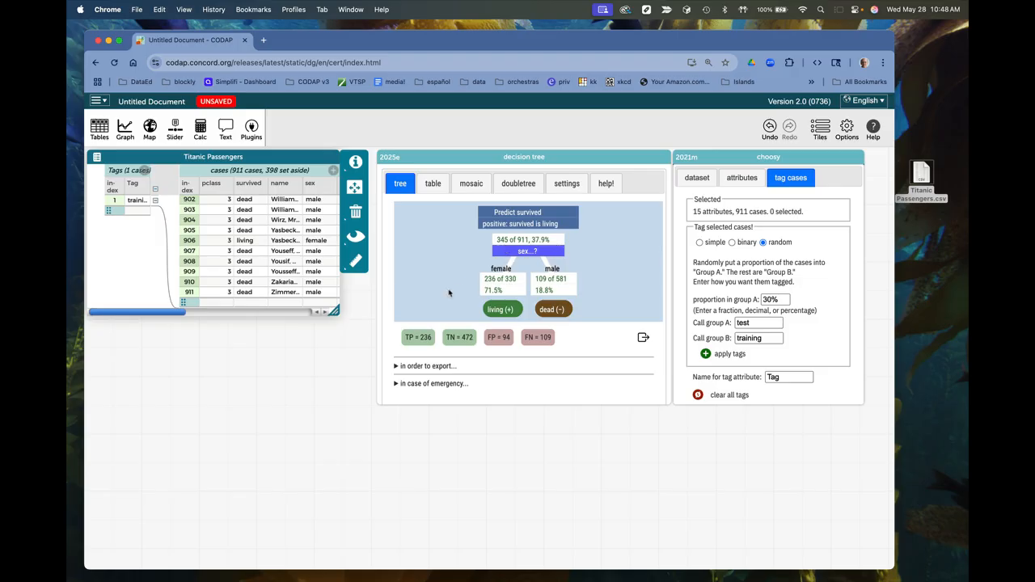
- Export the training-set tree's results to a records table and place that table in the free space below the passenger table
{"action": "mouse_move", "coordinate": [556, 253]}
{"action": "left_click", "coordinate": [642, 339]}
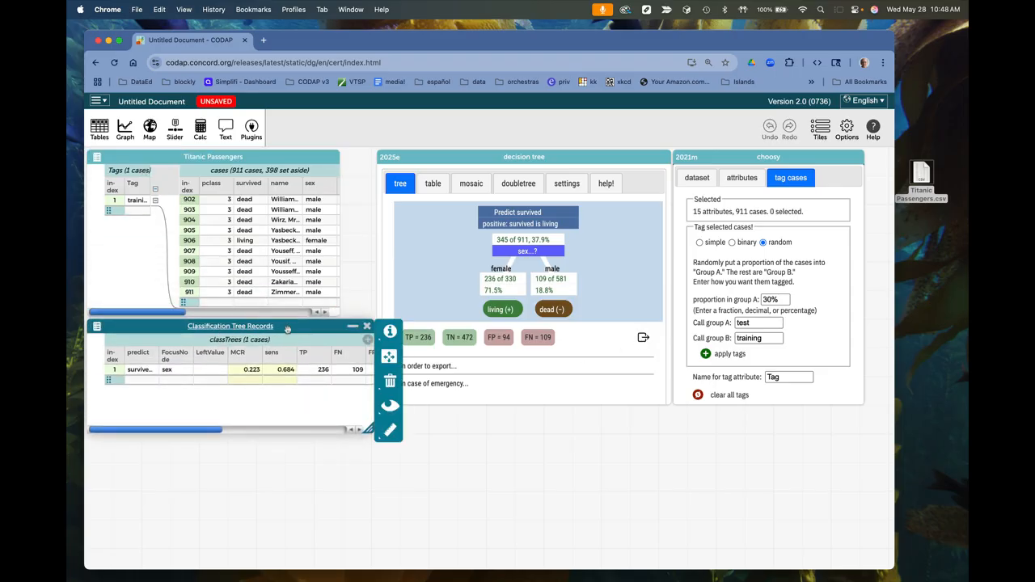
{"action": "left_click_drag", "start_coordinate": [287, 329], "coordinate": [315, 421]}
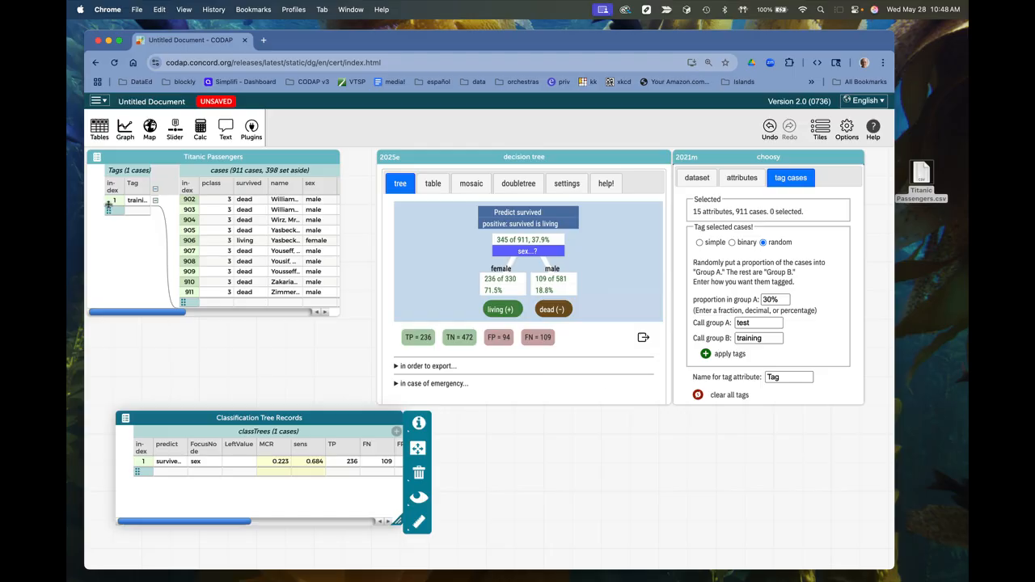
- Restore the set-aside test cases to the Titanic Passengers table
{"action": "left_click", "coordinate": [152, 156]}
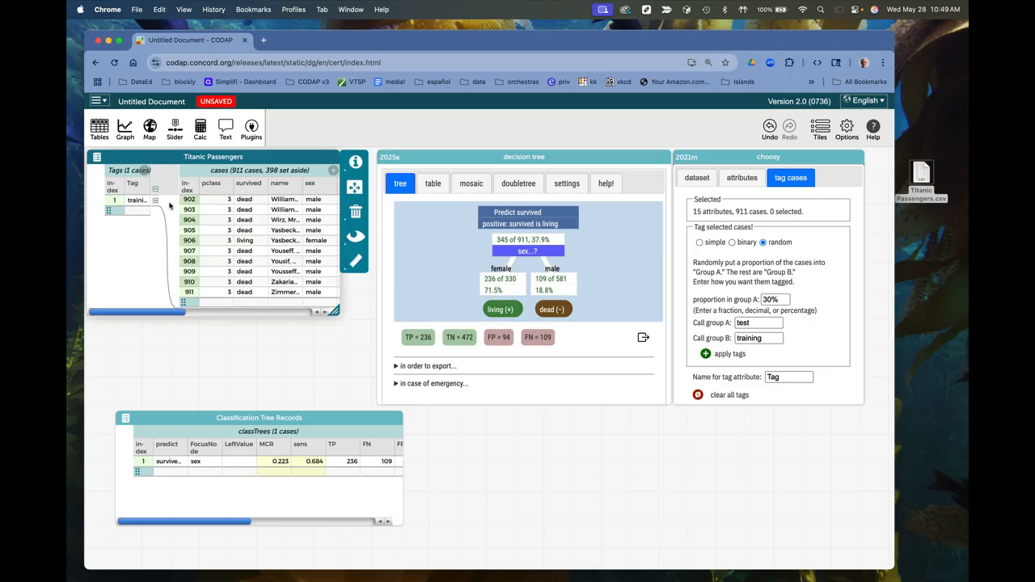
{"action": "left_click", "coordinate": [357, 239]}
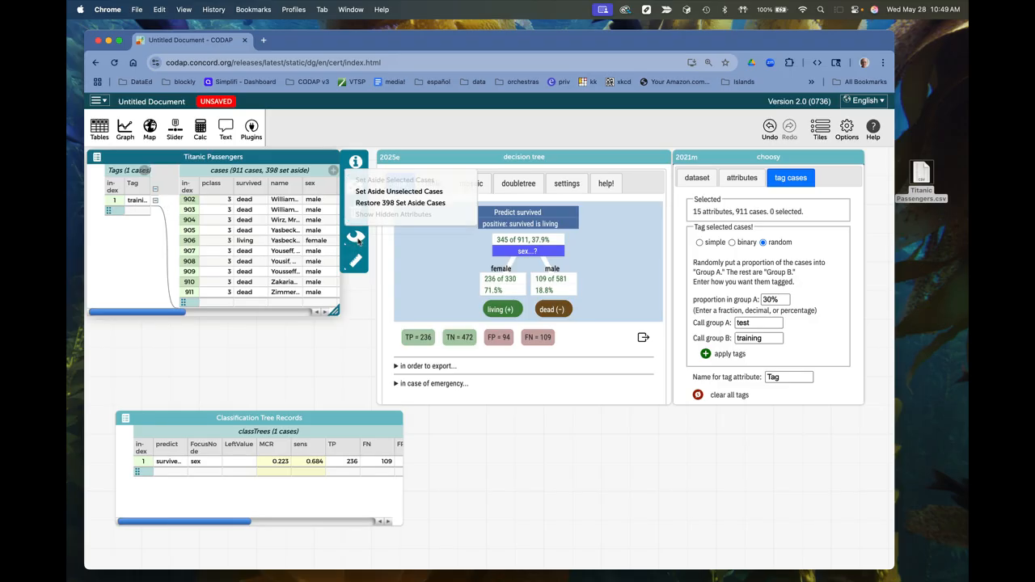
{"action": "left_click", "coordinate": [400, 206]}
- Set aside all cases except those tagged test, and export the tree's test-set results to the Classification Tree Records table
{"action": "left_click", "coordinate": [139, 212]}
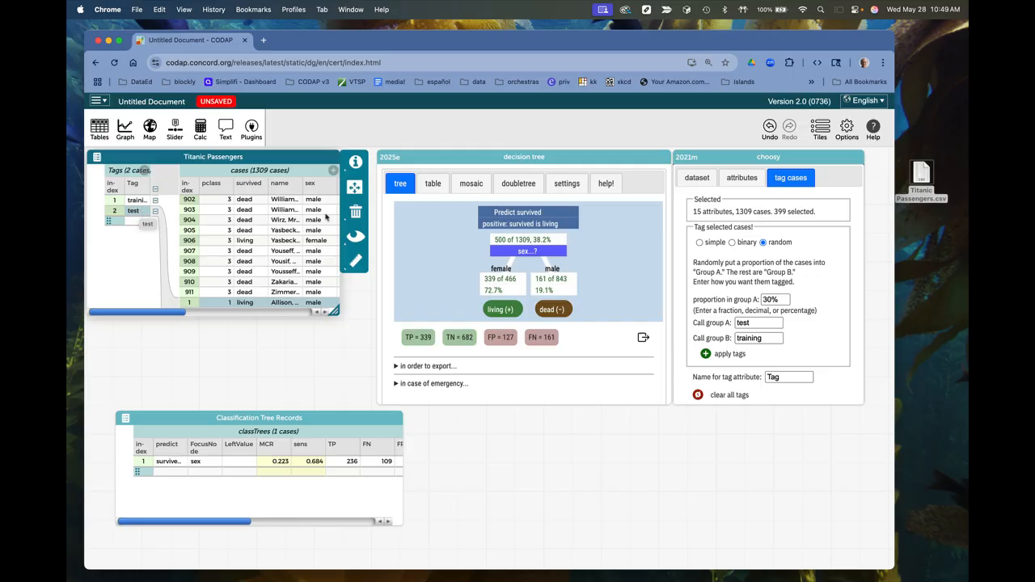
{"action": "left_click", "coordinate": [355, 238]}
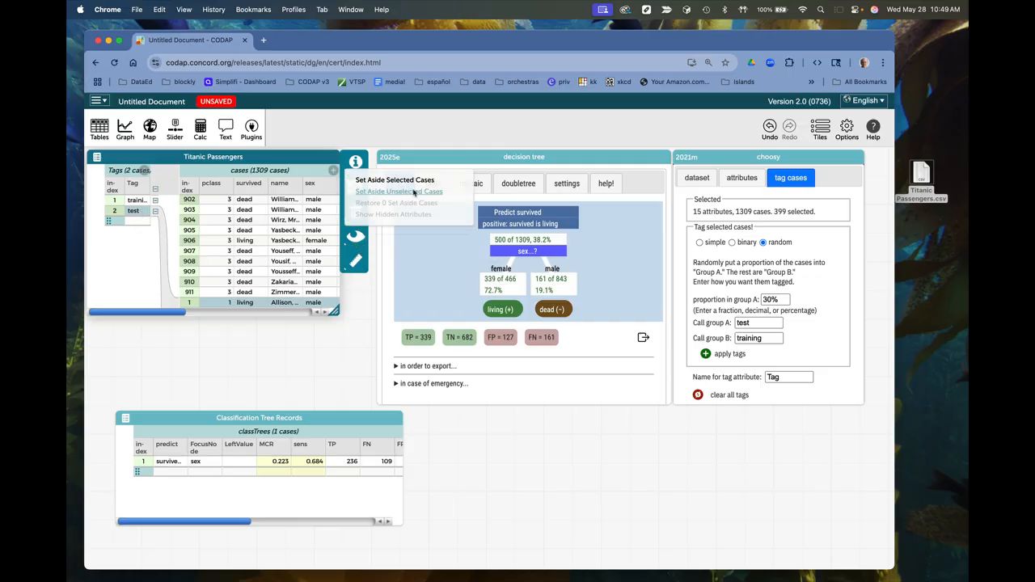
{"action": "left_click", "coordinate": [136, 202]}
{"action": "left_click", "coordinate": [135, 202]}
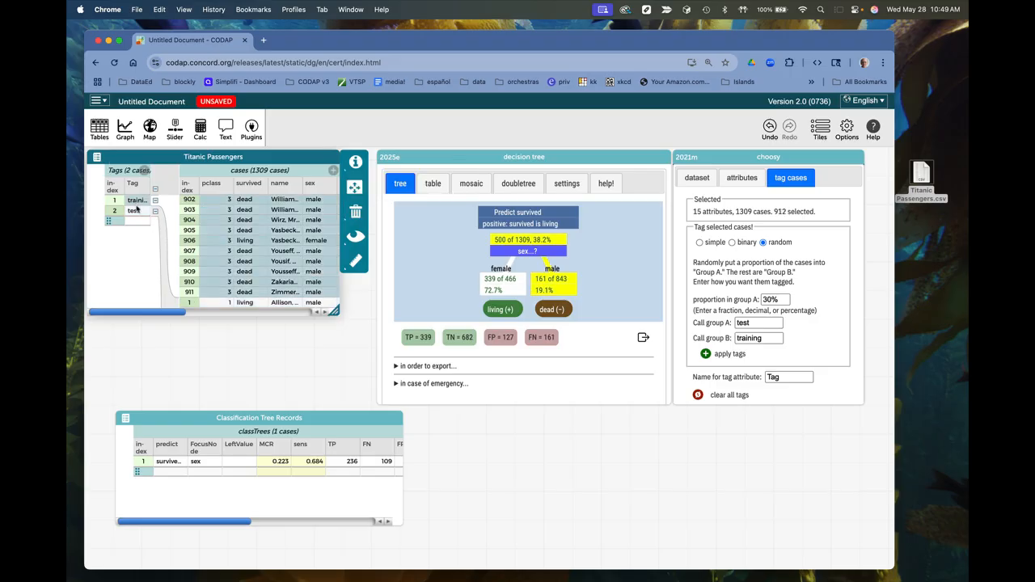
{"action": "left_click", "coordinate": [138, 210]}
{"action": "left_click", "coordinate": [353, 235]}
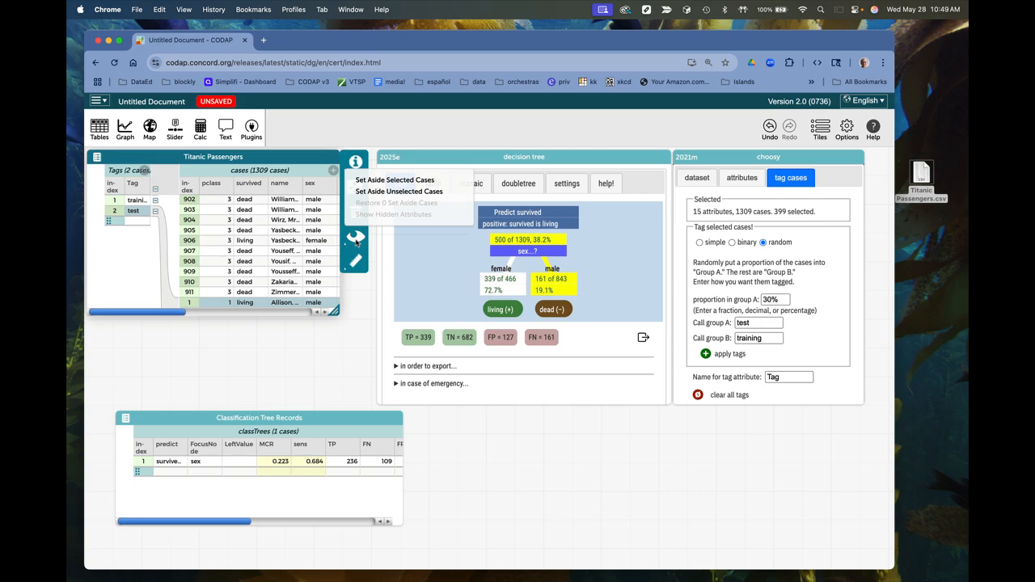
{"action": "left_click", "coordinate": [406, 192]}
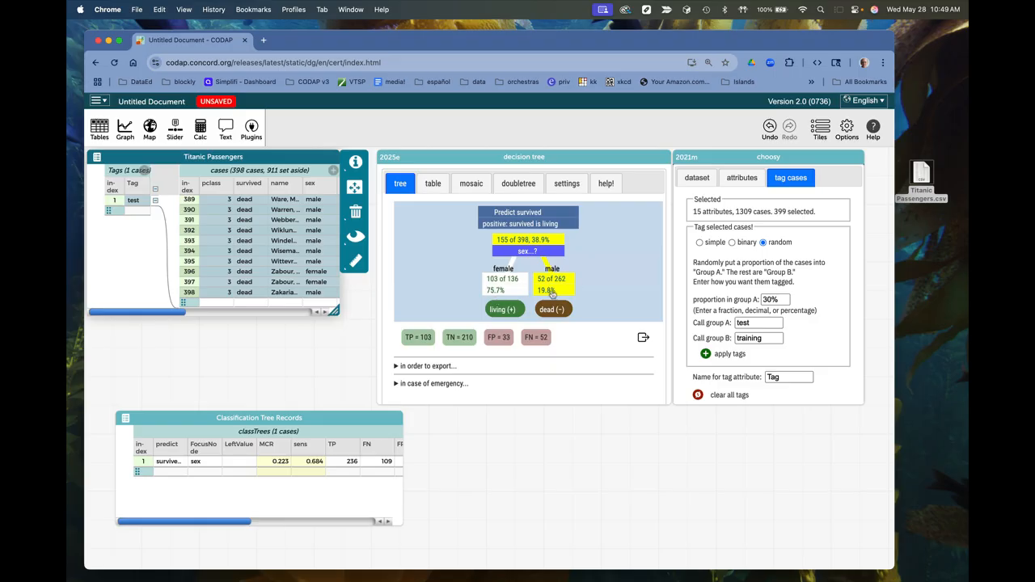
{"action": "mouse_move", "coordinate": [575, 298]}
{"action": "left_click", "coordinate": [643, 339]}
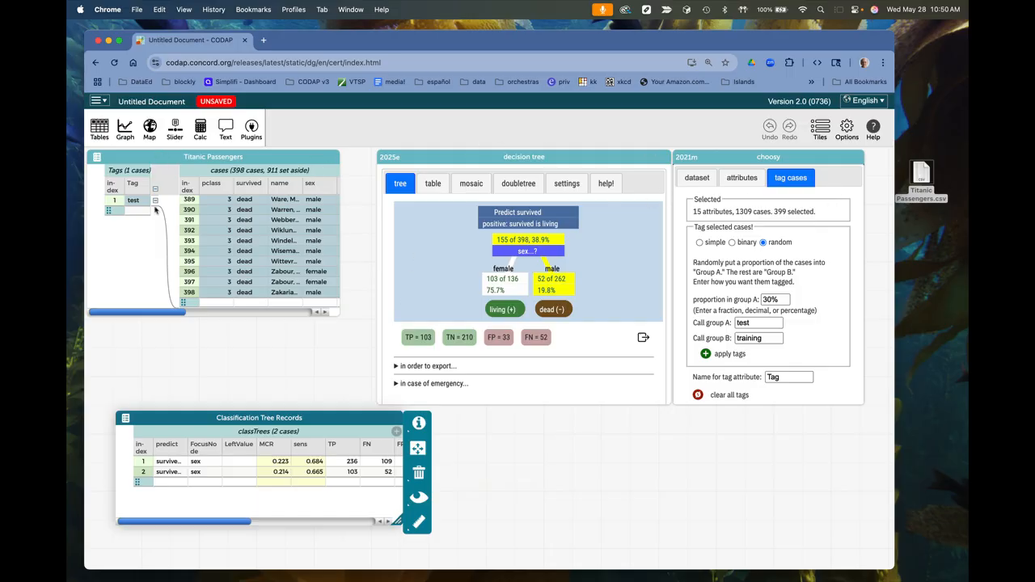
- Restore the set-aside training cases and export the tree's results for the full passenger dataset as another record
{"action": "left_click", "coordinate": [262, 168]}
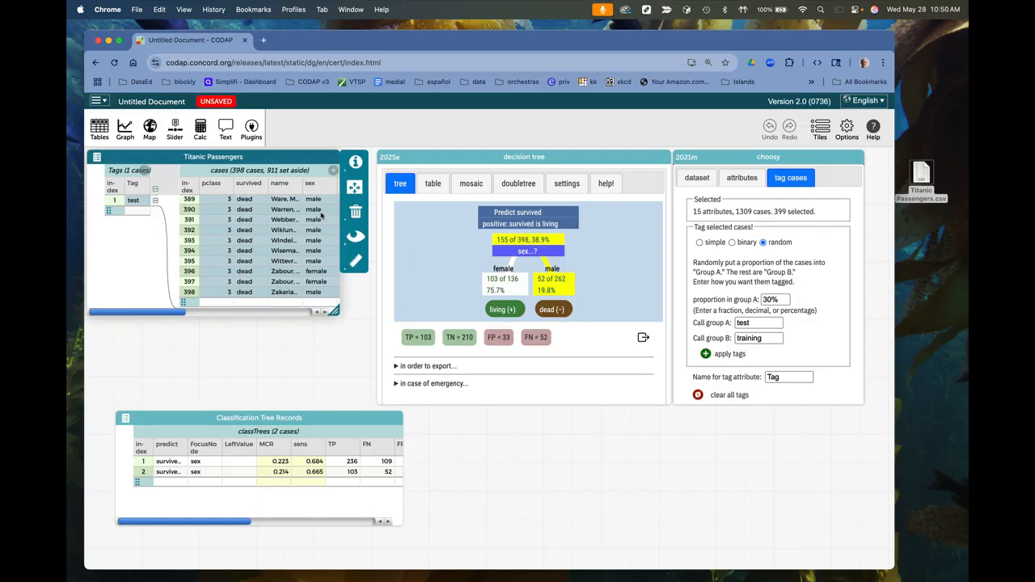
{"action": "left_click", "coordinate": [355, 237]}
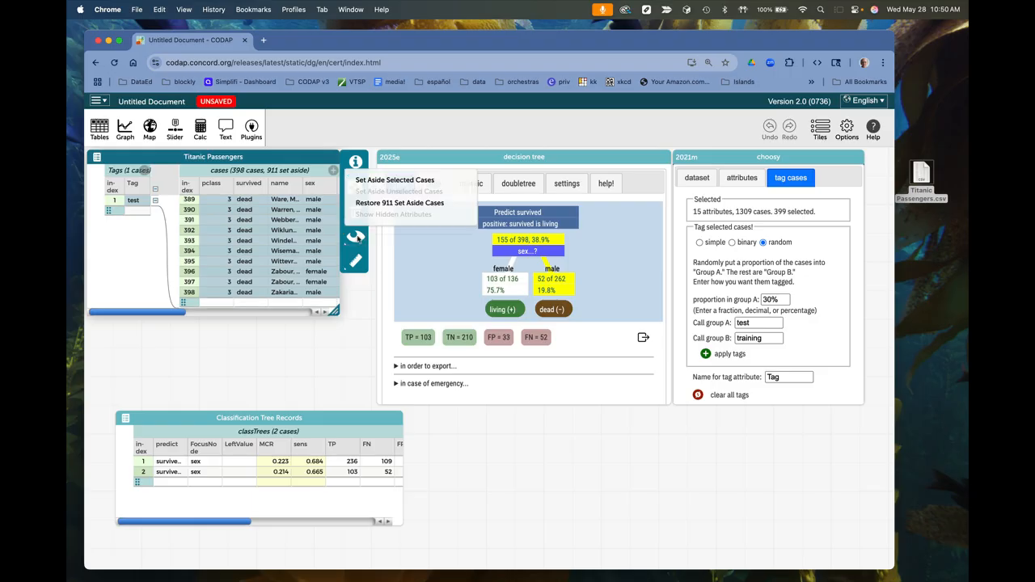
{"action": "left_click", "coordinate": [382, 203]}
{"action": "left_click", "coordinate": [642, 338]}
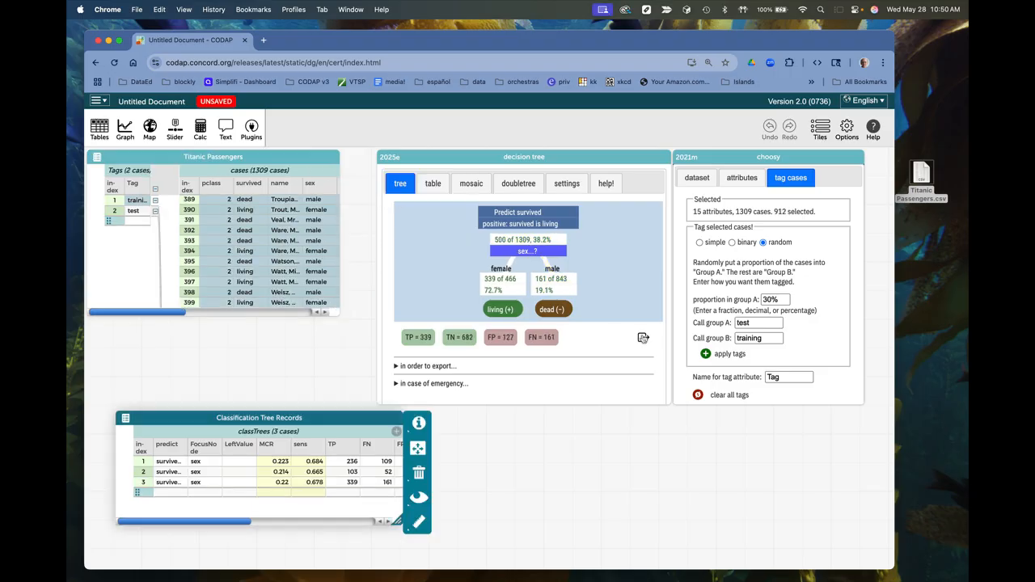